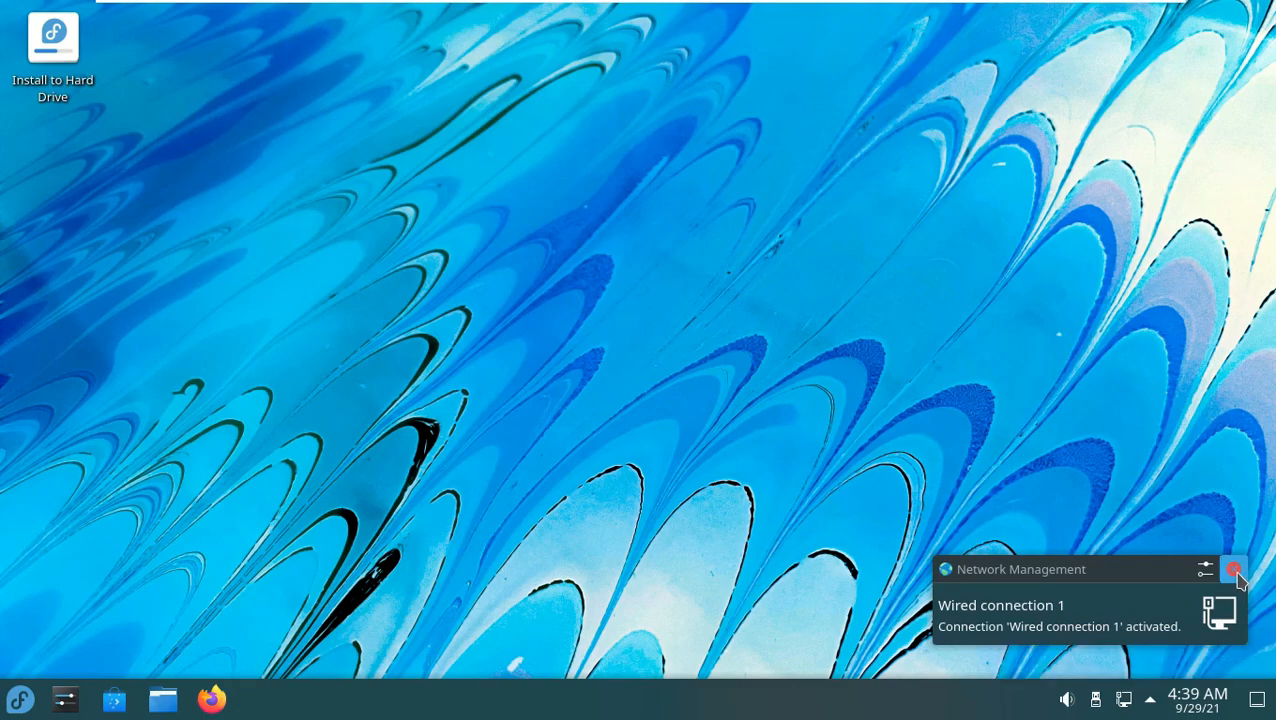
Step: Start the Fedora installer from the live desktop's Install to Hard Drive shortcut
{"action": "right_click", "coordinate": [75, 54]}
{"action": "left_click", "coordinate": [530, 182]}
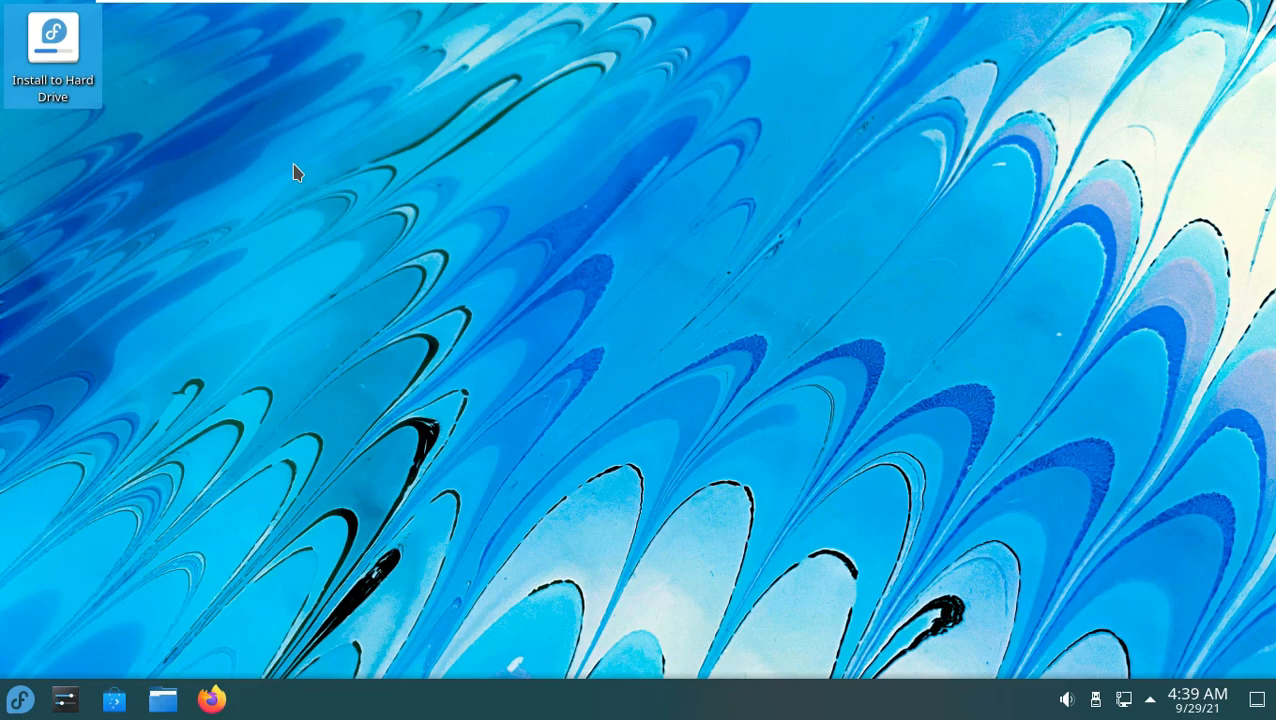
{"action": "right_click", "coordinate": [291, 161]}
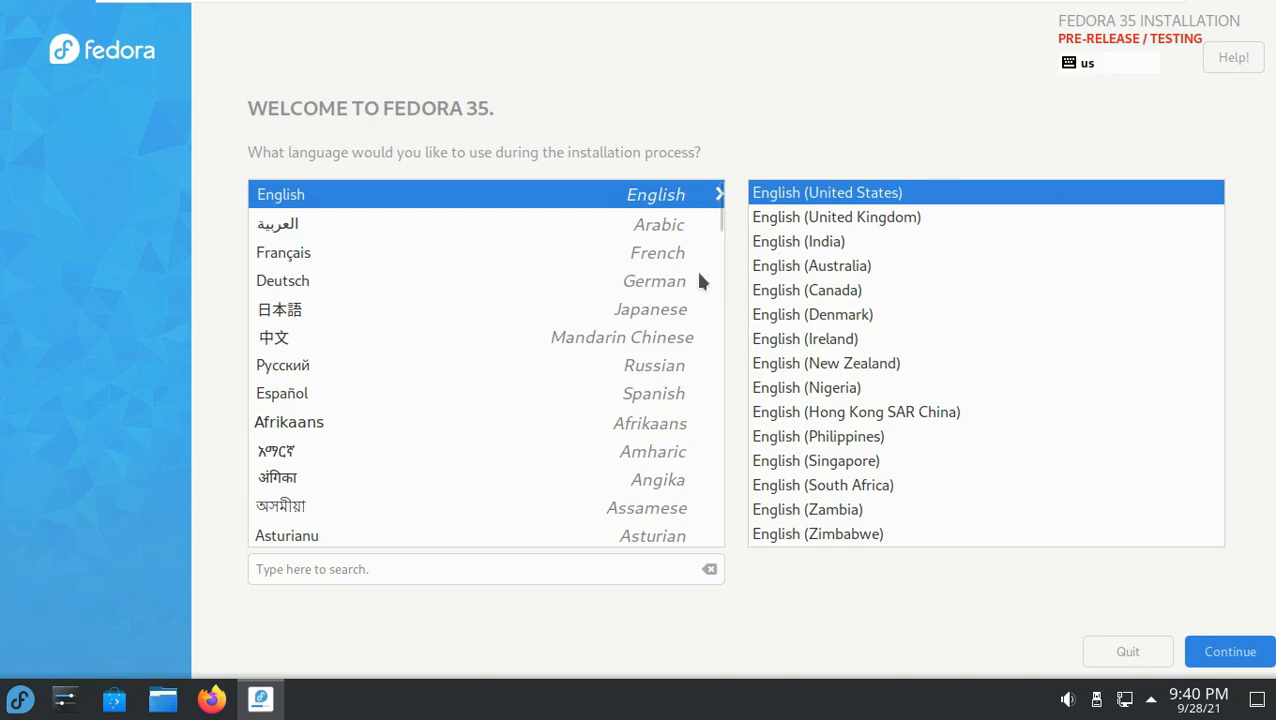
Step: Continue with English (United States) as the installation language and accept the pre-release software notice
{"action": "left_click_drag", "start_coordinate": [718, 228], "coordinate": [822, 210]}
{"action": "left_click_drag", "start_coordinate": [1220, 219], "coordinate": [886, 191]}
{"action": "left_click_drag", "start_coordinate": [724, 222], "coordinate": [1014, 376]}
{"action": "left_click", "coordinate": [1210, 652]}
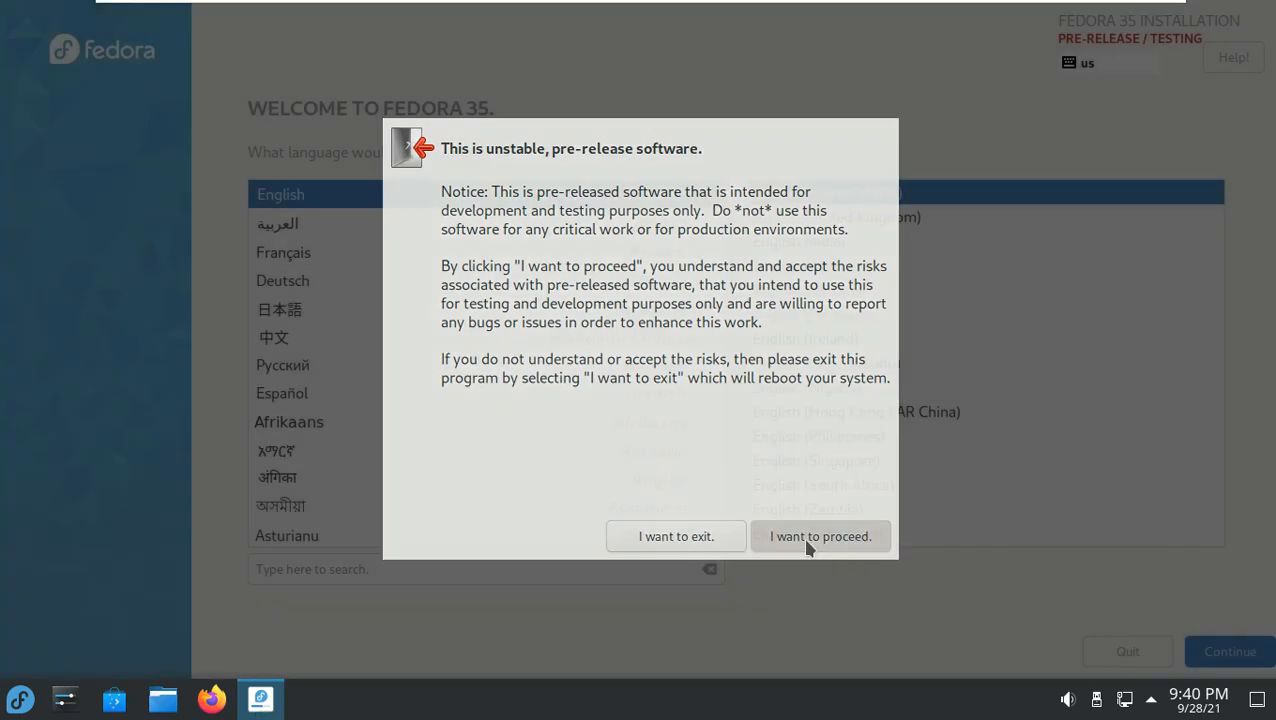
{"action": "left_click", "coordinate": [809, 543]}
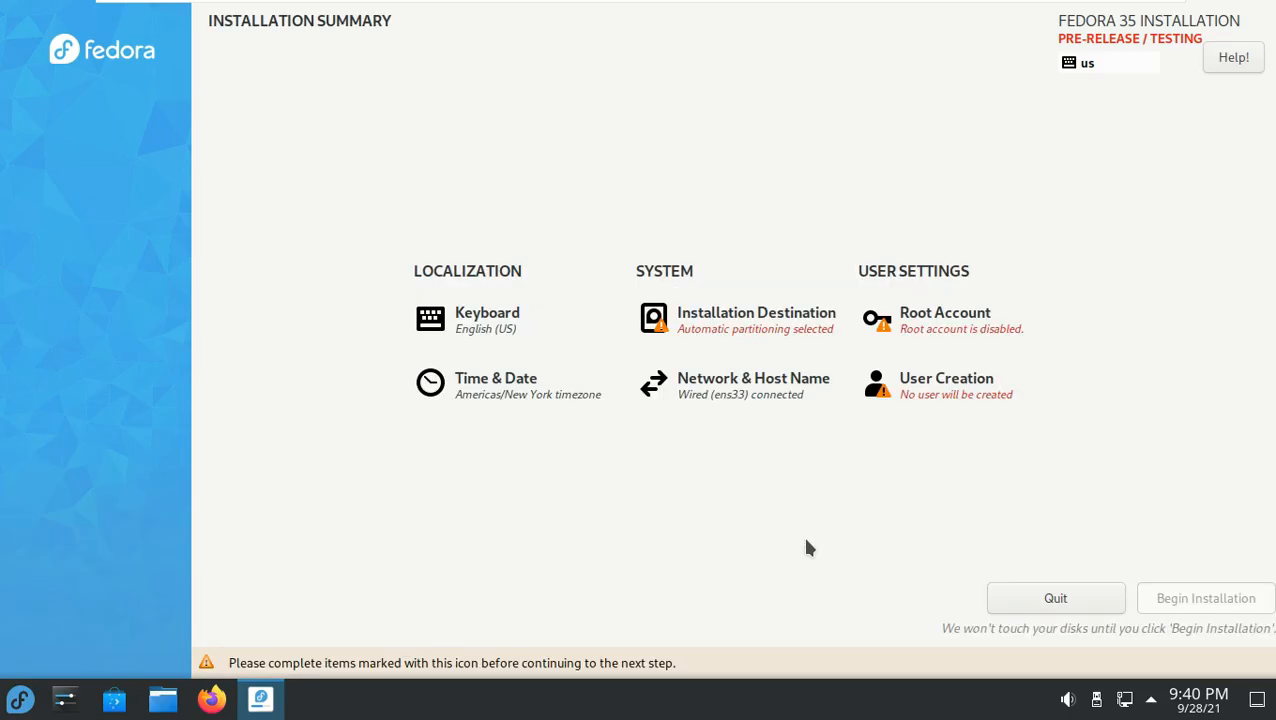
Step: Confirm the 20 GiB VMware disk (sda) with automatic storage configuration as the installation destination
{"action": "left_click", "coordinate": [665, 335]}
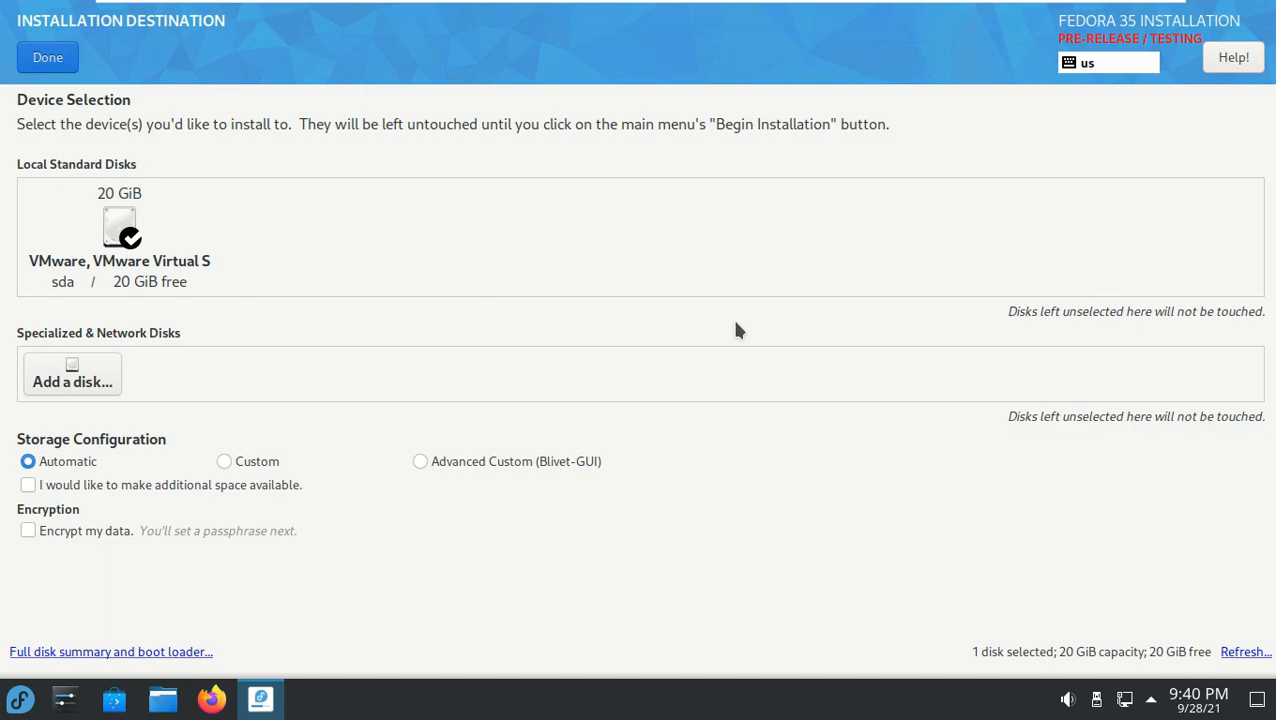
{"action": "left_click", "coordinate": [62, 62]}
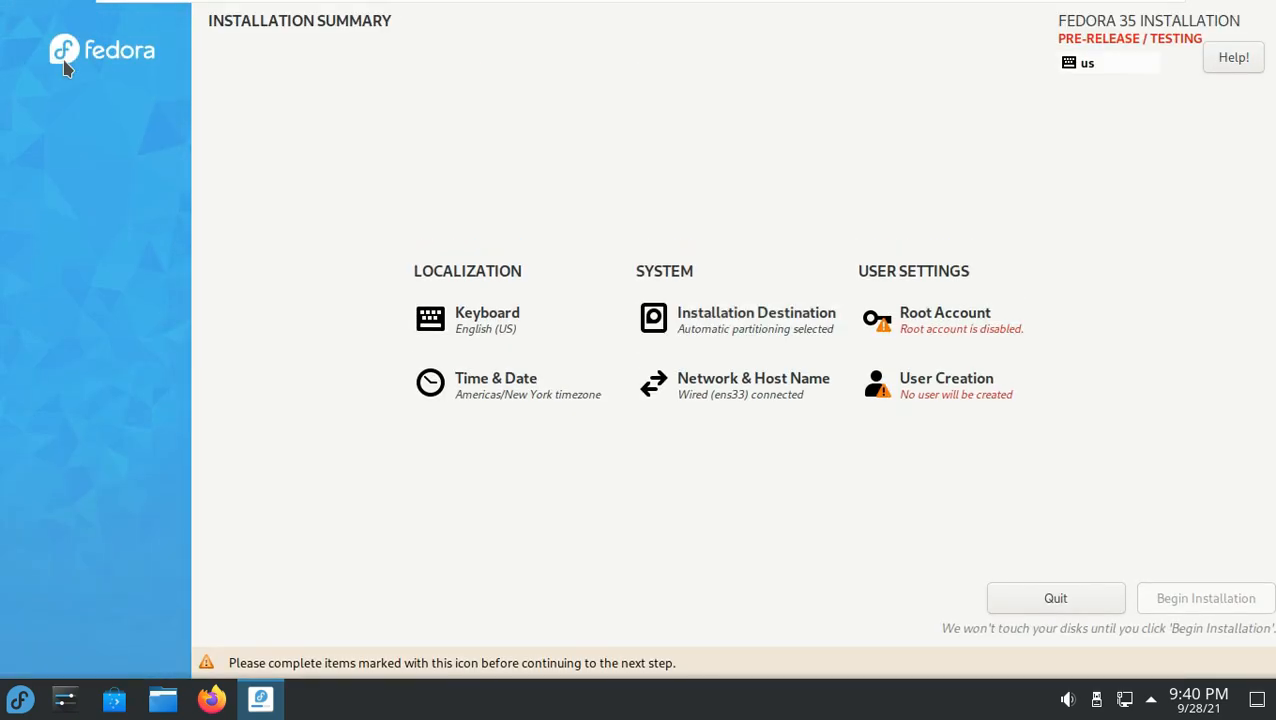
Step: Try the option that enables the root account, then set it back to disabled and confirm
{"action": "left_click", "coordinate": [925, 330]}
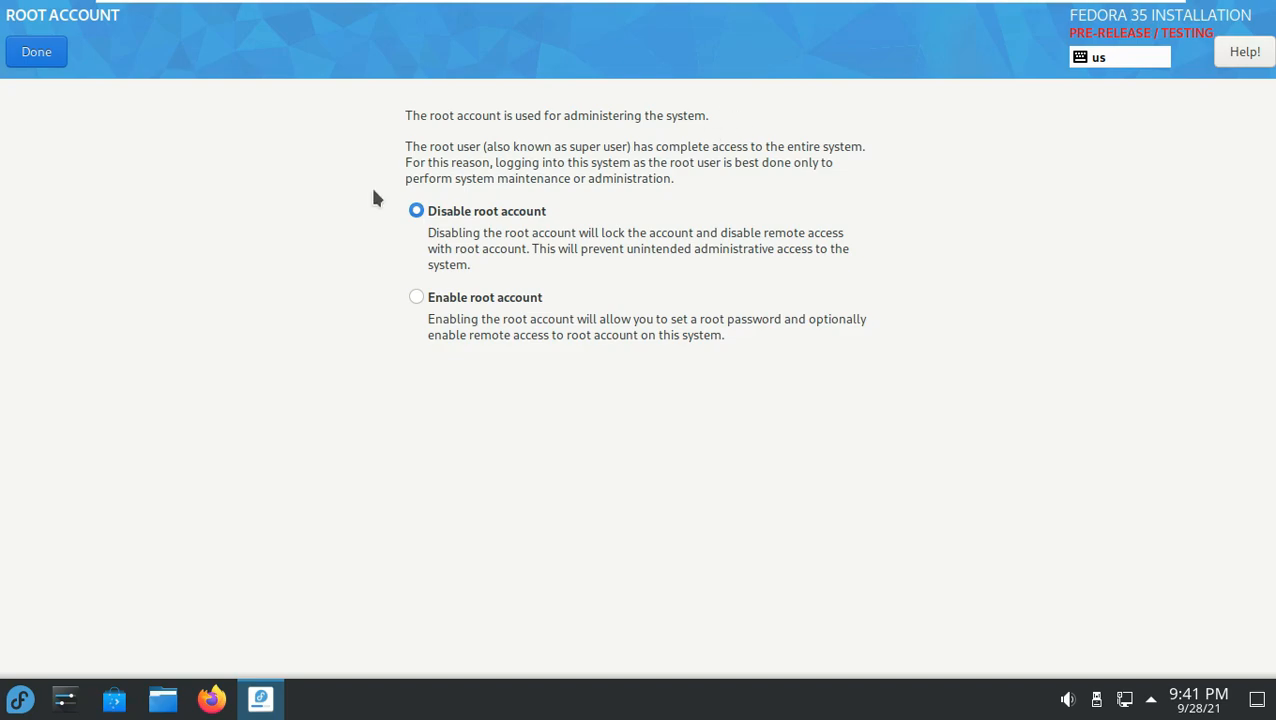
{"action": "left_click", "coordinate": [468, 301]}
{"action": "left_click", "coordinate": [423, 214]}
{"action": "left_click", "coordinate": [36, 56]}
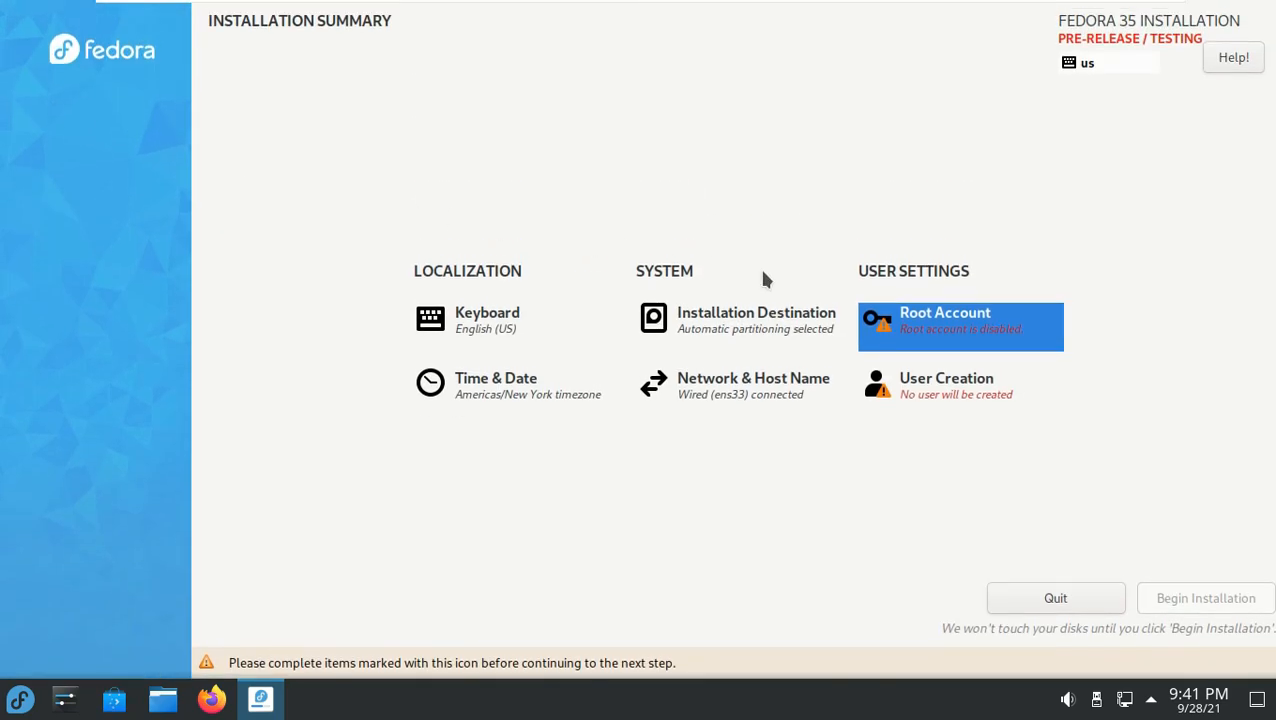
Step: Try several time zones on the Time & Date world map and settle on Americas / Los Angeles
{"action": "left_click", "coordinate": [533, 404]}
{"action": "left_click", "coordinate": [193, 361]}
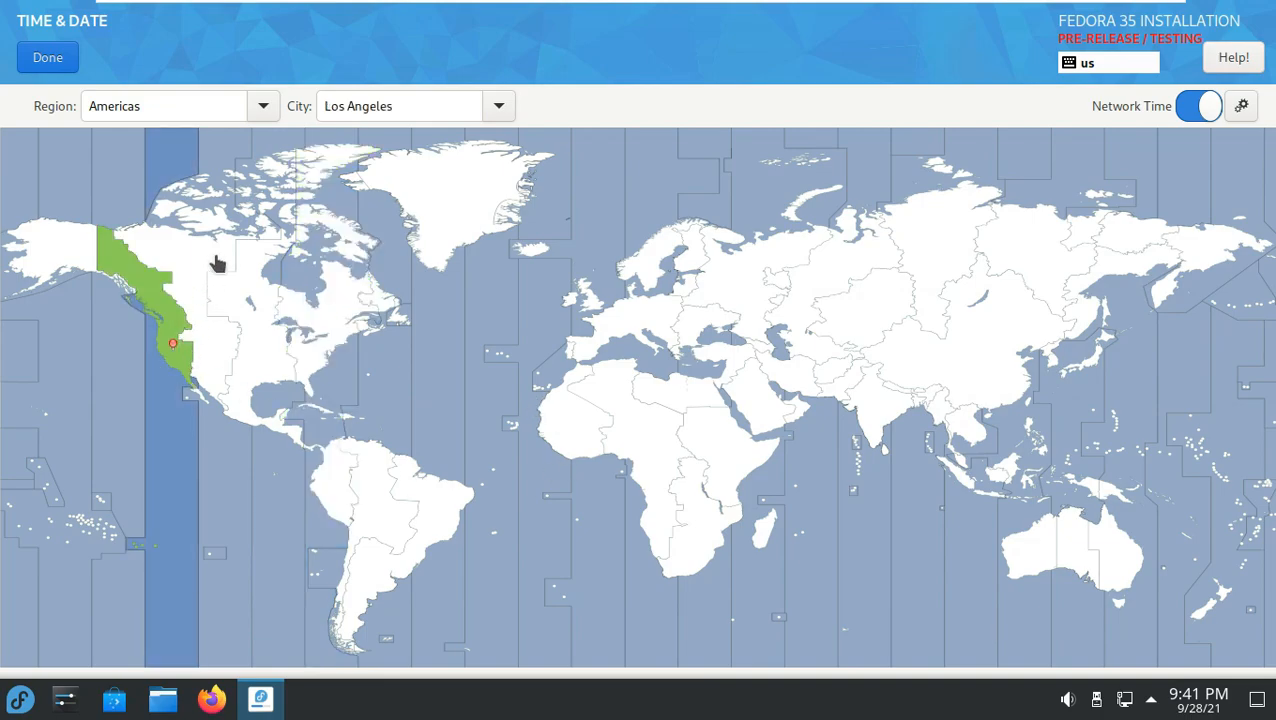
{"action": "left_click", "coordinate": [245, 265]}
{"action": "left_click", "coordinate": [614, 366]}
{"action": "left_click", "coordinate": [1085, 251]}
{"action": "left_click", "coordinate": [1182, 263]}
{"action": "left_click", "coordinate": [906, 231]}
{"action": "left_click", "coordinate": [420, 206]}
{"action": "left_click", "coordinate": [190, 255]}
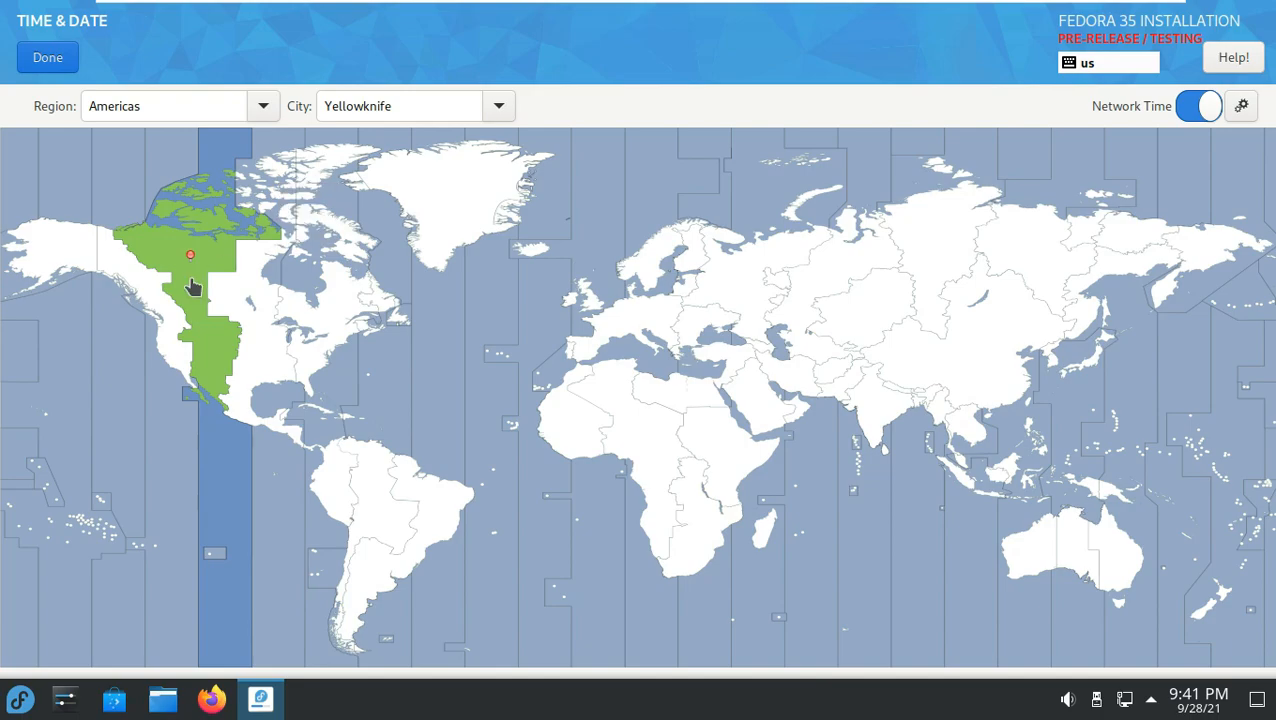
{"action": "left_click", "coordinate": [157, 357]}
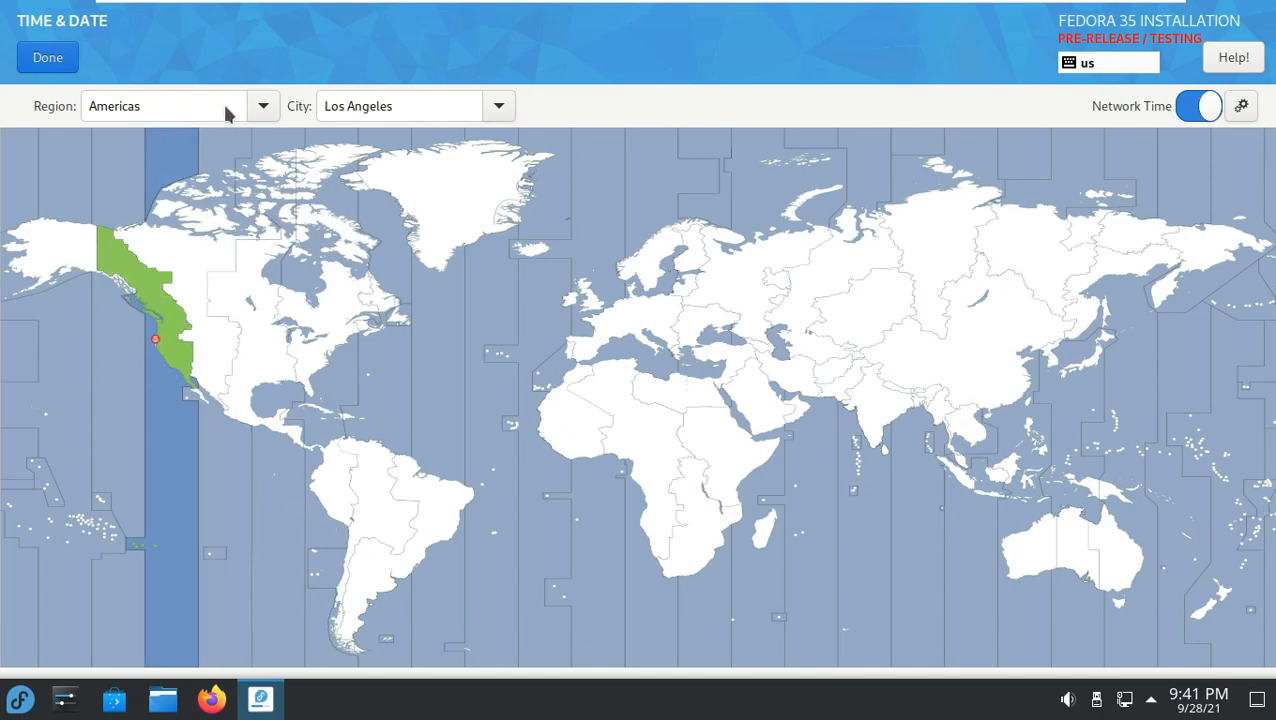
Step: Look through the available regions and cities, then confirm the Americas / Los Angeles time zone
{"action": "left_click", "coordinate": [258, 110]}
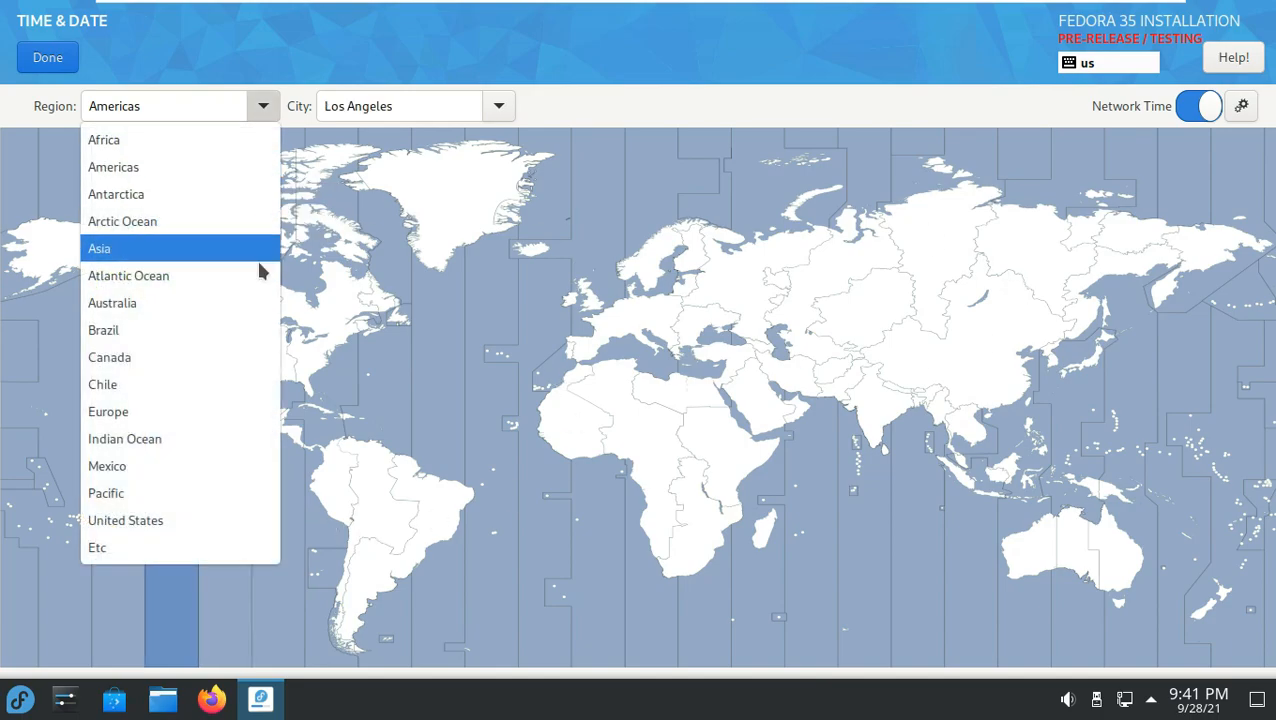
{"action": "left_click", "coordinate": [501, 105]}
{"action": "left_click", "coordinate": [490, 107]}
{"action": "left_click", "coordinate": [656, 60]}
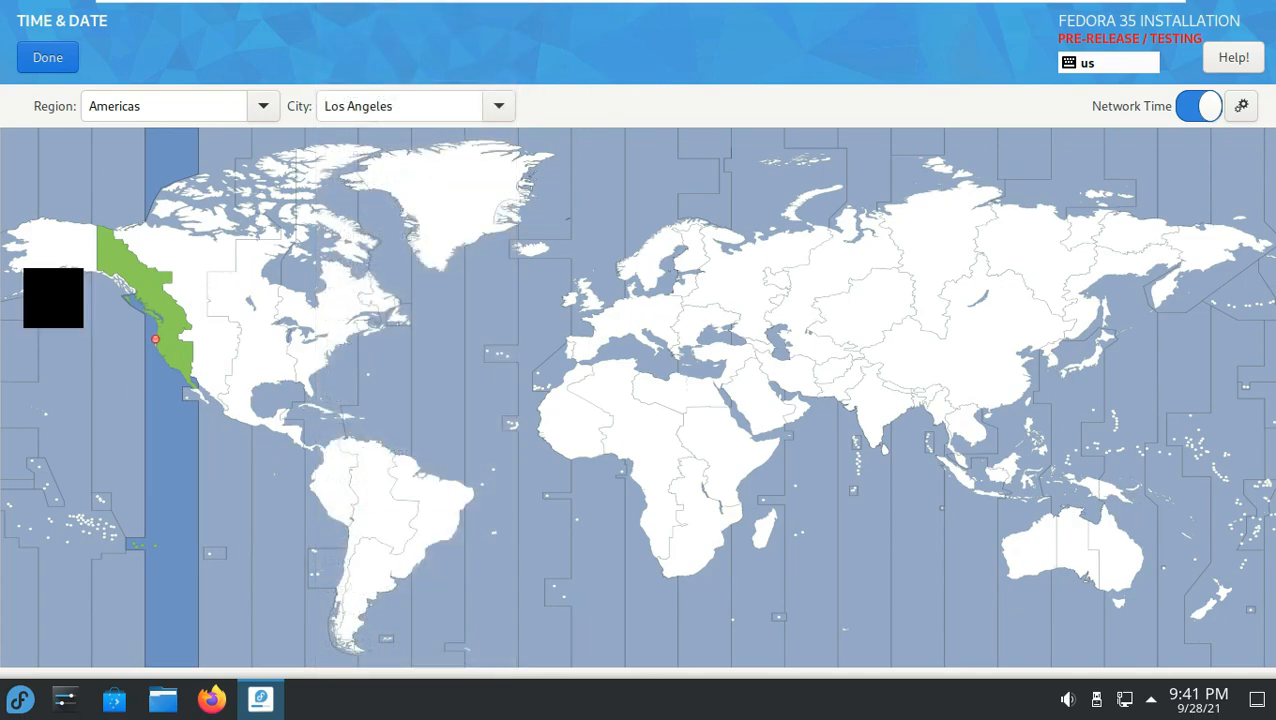
{"action": "left_click", "coordinate": [44, 58]}
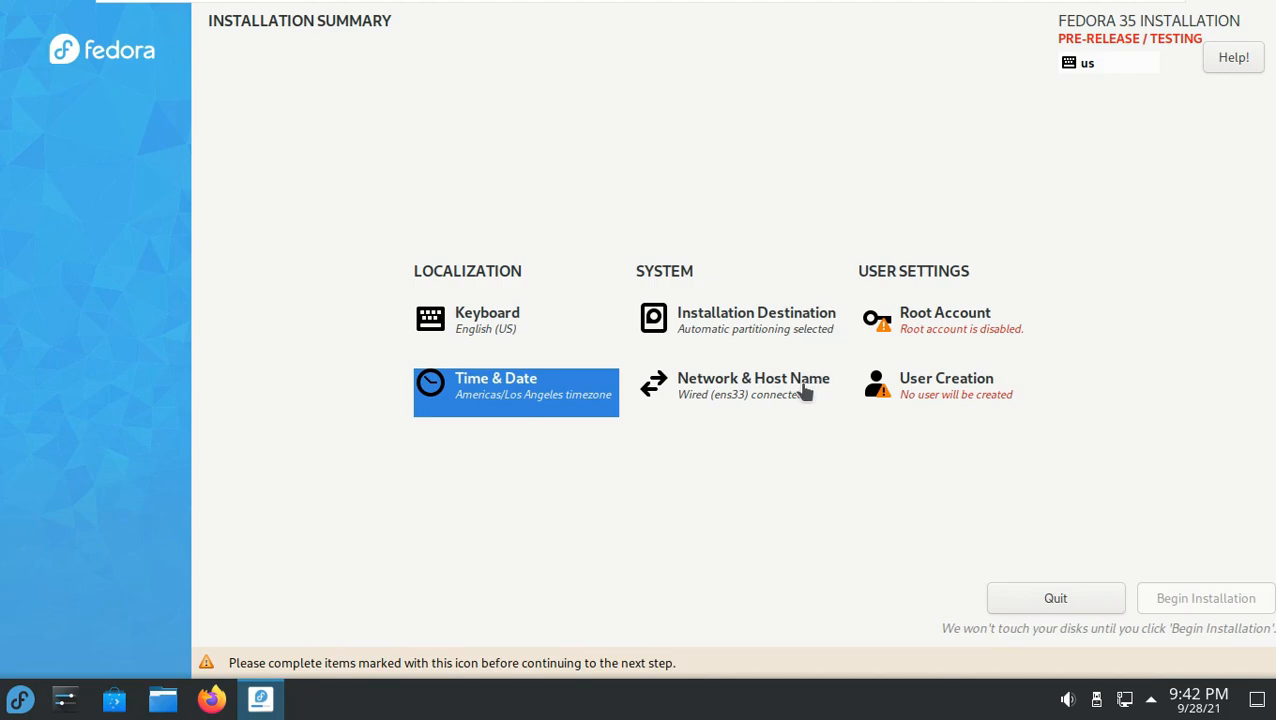
Step: Review the network and host name settings and return to the installation summary
{"action": "left_click", "coordinate": [805, 392]}
{"action": "left_click", "coordinate": [48, 60]}
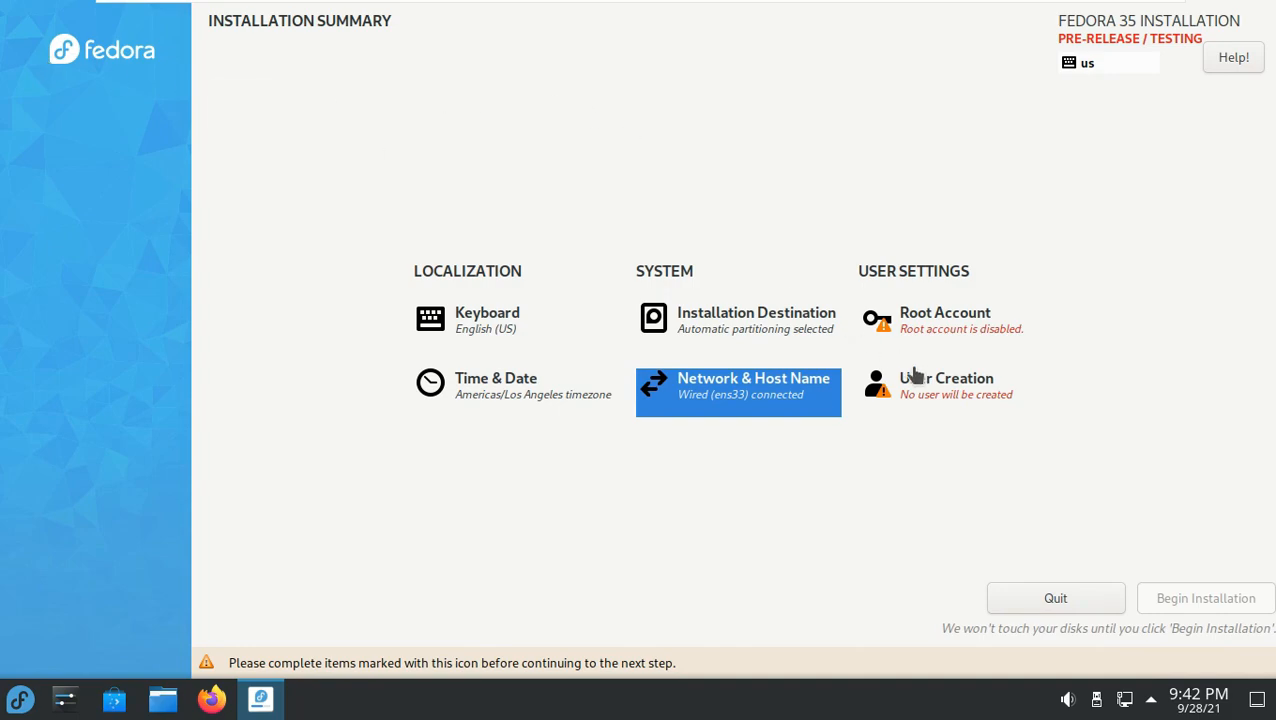
Step: Begin creating a user account with the full name and user name runboxing
{"action": "left_click", "coordinate": [951, 375]}
{"action": "left_click", "coordinate": [590, 187]}
{"action": "left_click", "coordinate": [564, 112]}
{"action": "type", "text": "runboxing"}
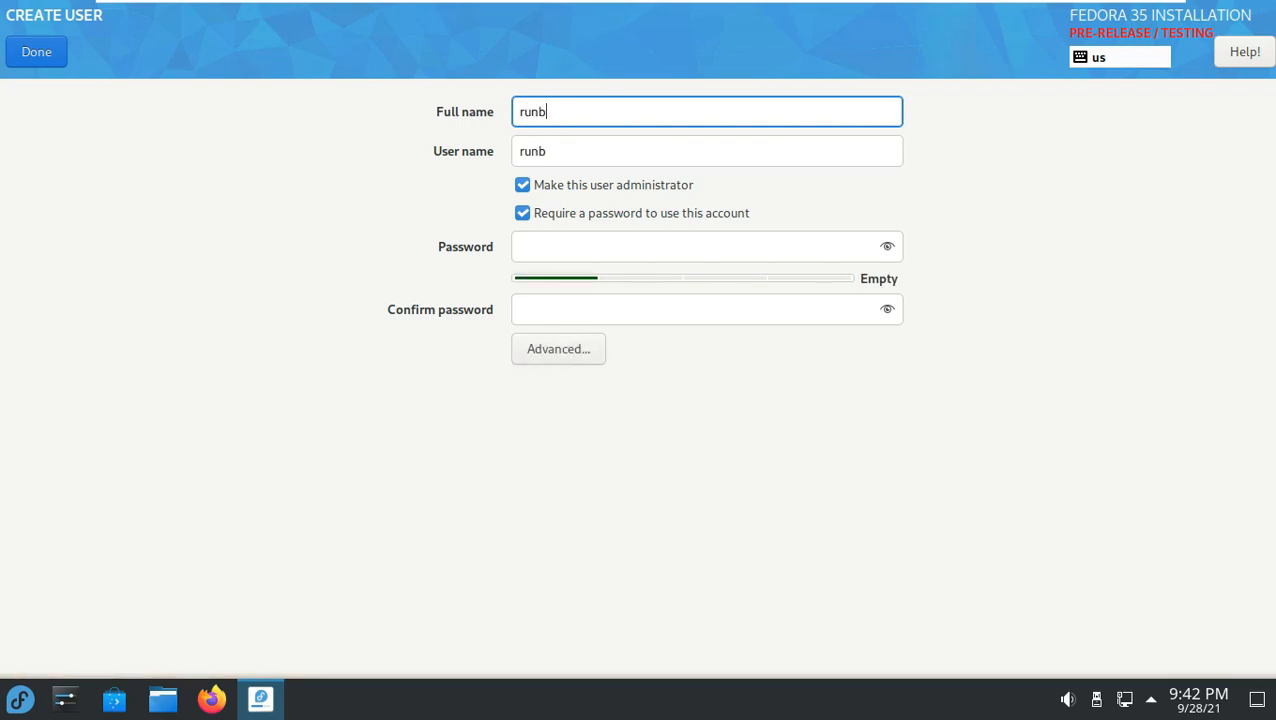
Step: Enter the account password and its confirmation, and show both entries in plain text
{"action": "left_click", "coordinate": [585, 259]}
{"action": "key", "text": "Tab"}
{"action": "left_click", "coordinate": [585, 259]}
{"action": "type", "text": "•••••"}
{"action": "left_click", "coordinate": [620, 318]}
{"action": "type", "text": "•••••"}
{"action": "left_click", "coordinate": [886, 246]}
{"action": "left_click", "coordinate": [887, 310]}
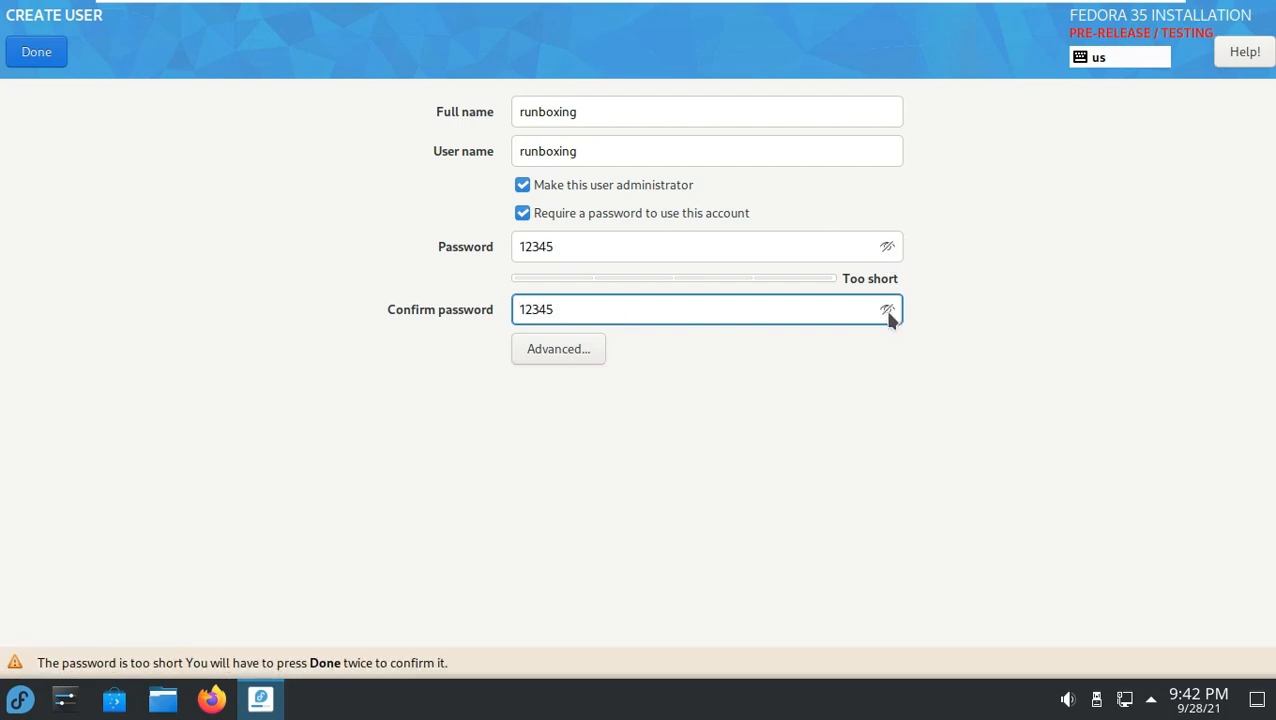
Step: Save the new user account despite its short password and begin the installation
{"action": "left_click", "coordinate": [42, 60]}
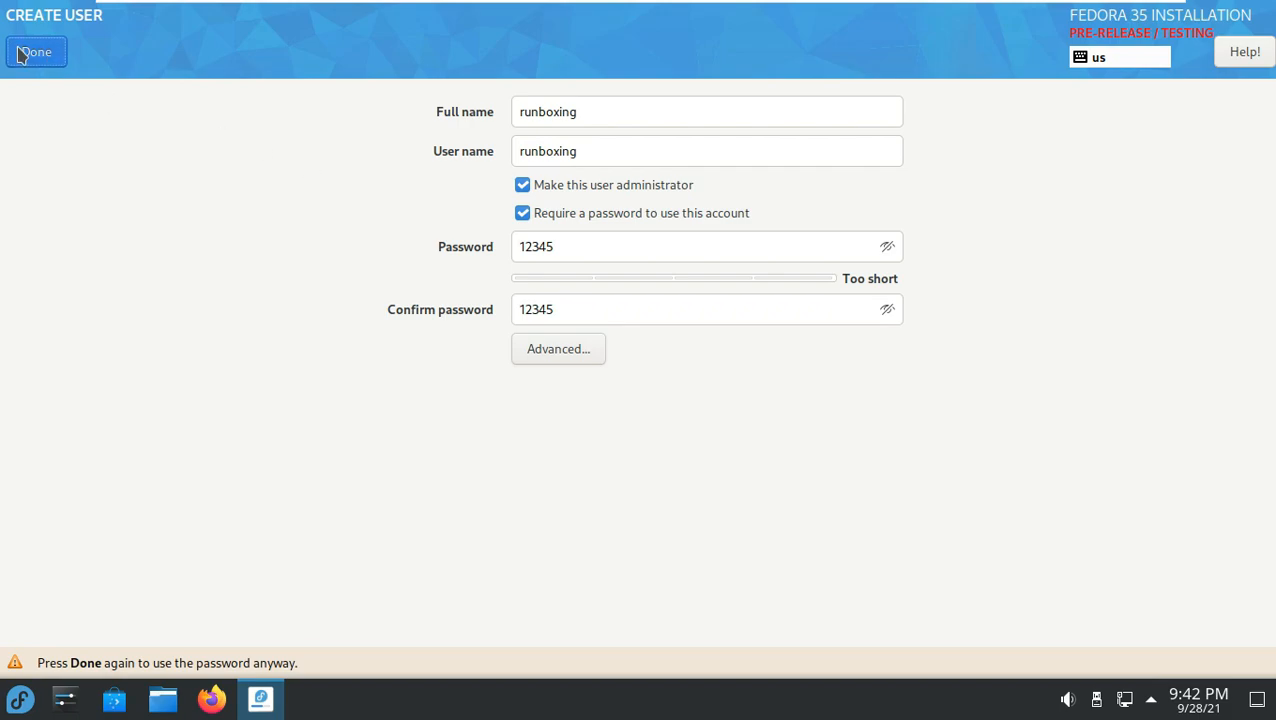
{"action": "left_click", "coordinate": [30, 57]}
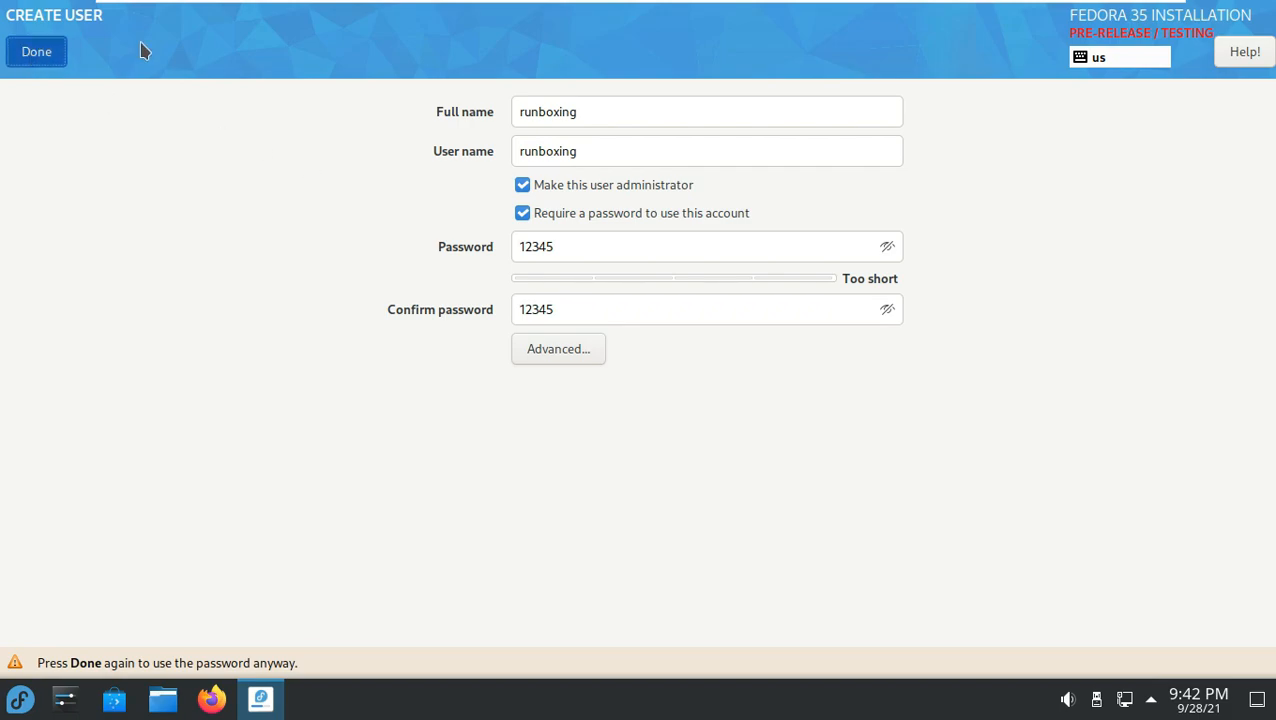
{"action": "left_click", "coordinate": [40, 52]}
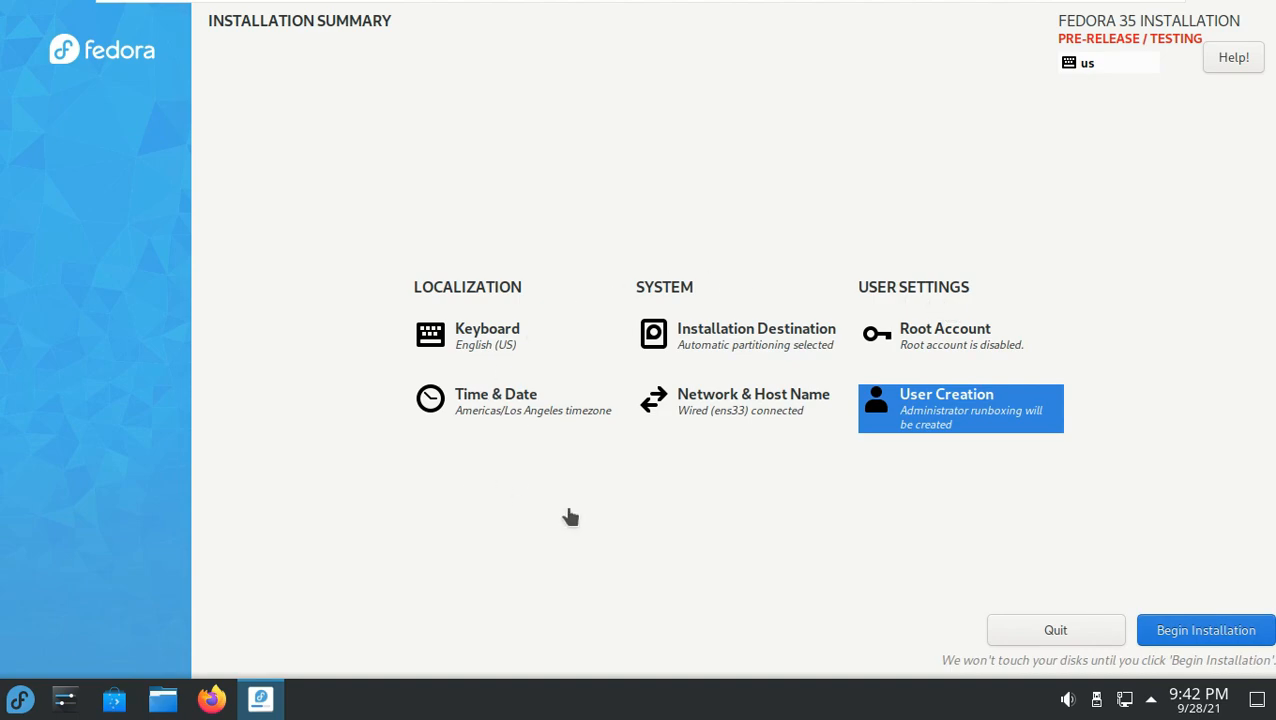
{"action": "left_click", "coordinate": [1186, 634]}
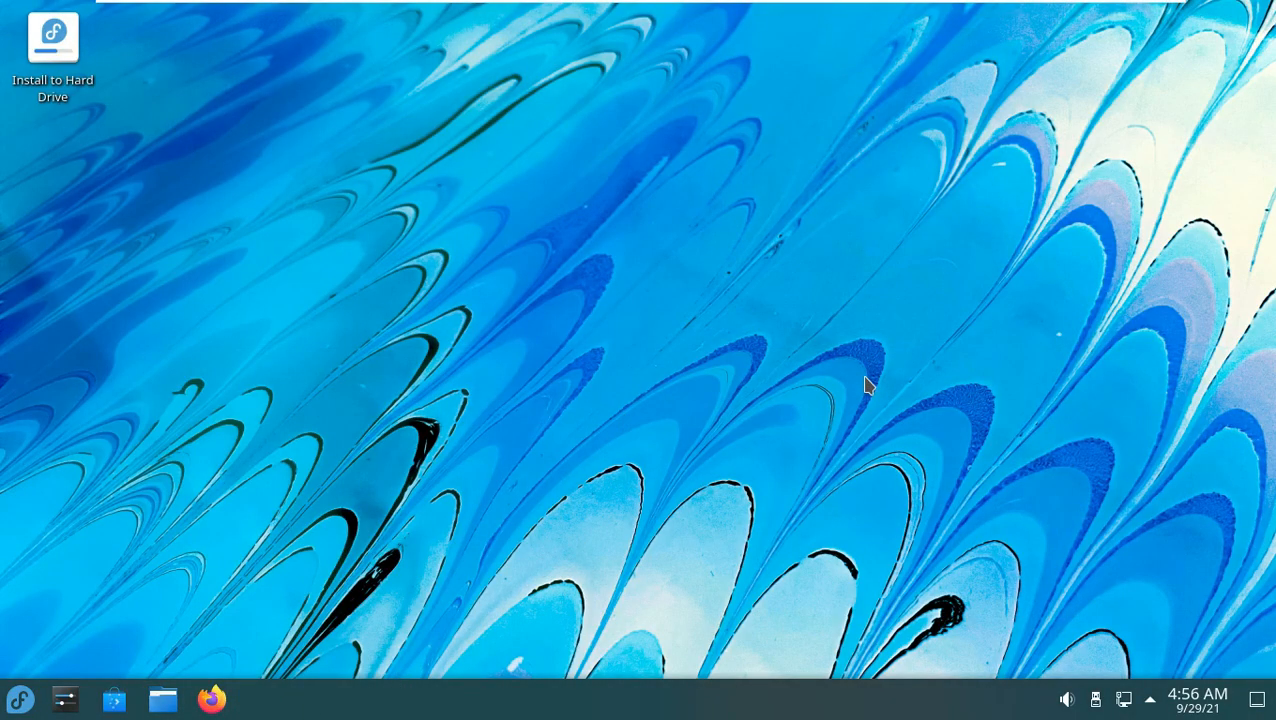
Step: Restart the live system and boot the Fedora Linux (5.14.0-60.fc35.x86_64) 35 (KDE Plasma Prerelease) entry
{"action": "left_click", "coordinate": [22, 698]}
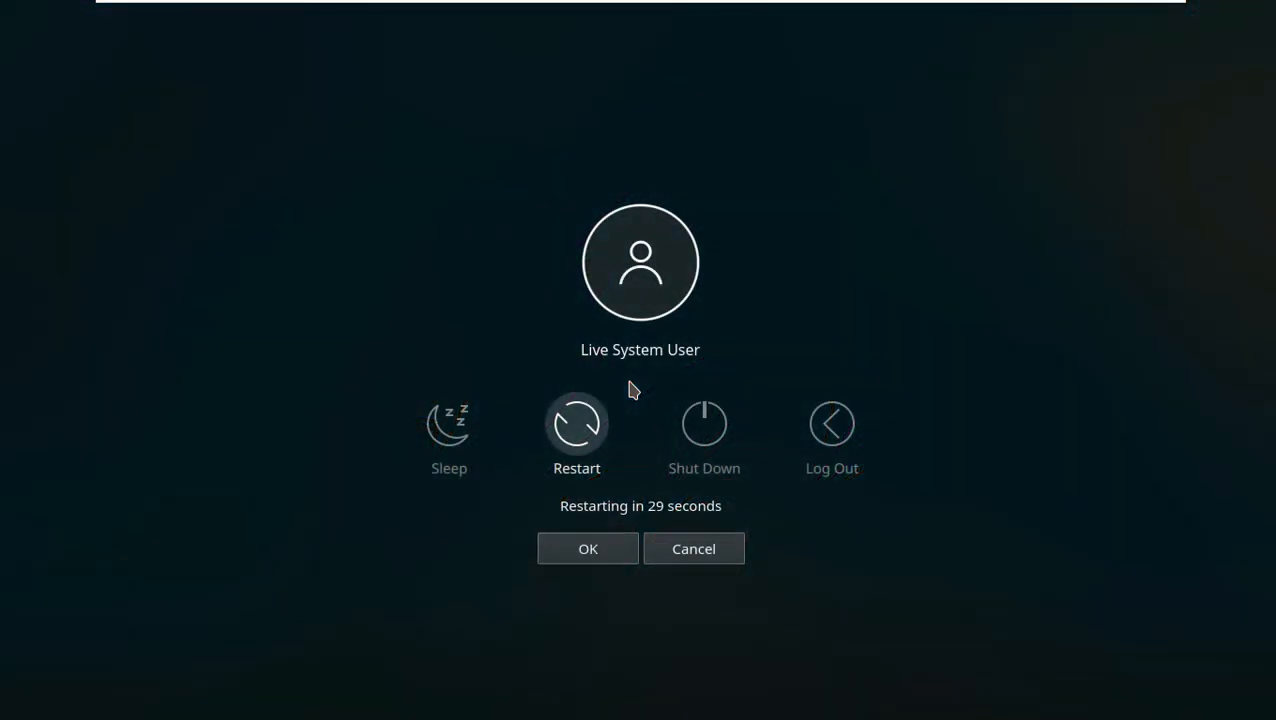
{"action": "left_click", "coordinate": [577, 424]}
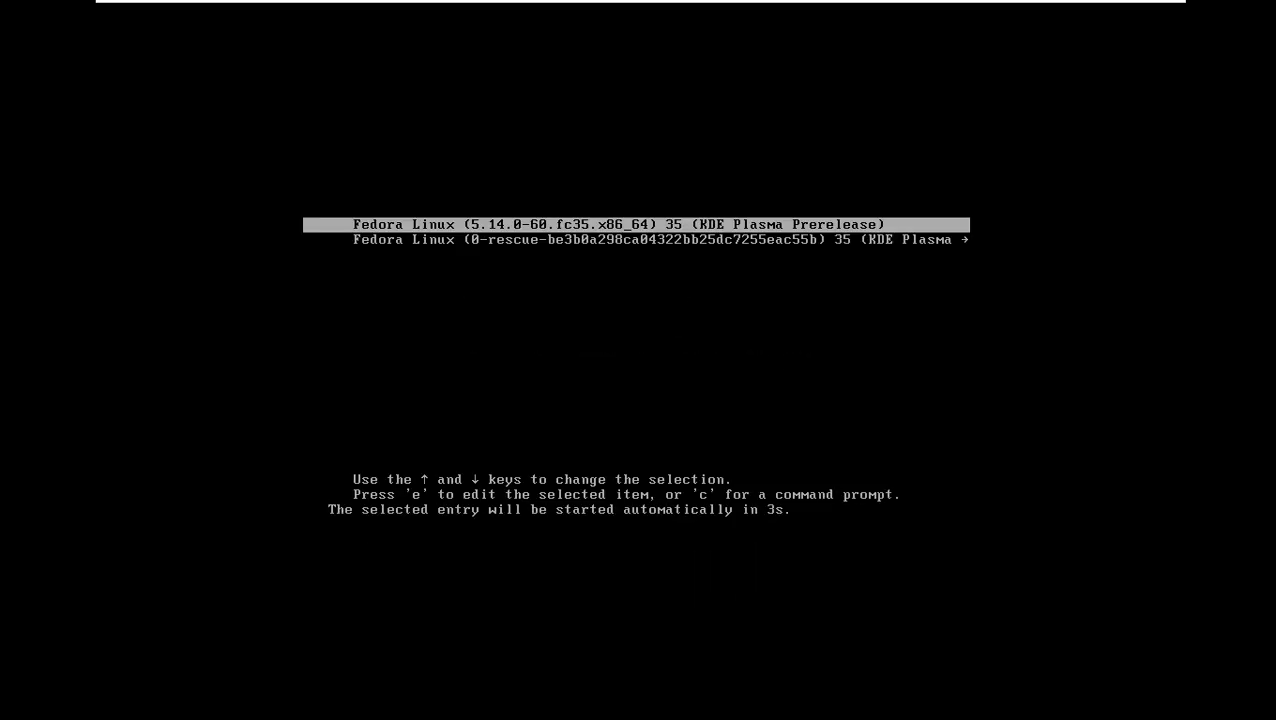
{"action": "key", "text": "Return"}
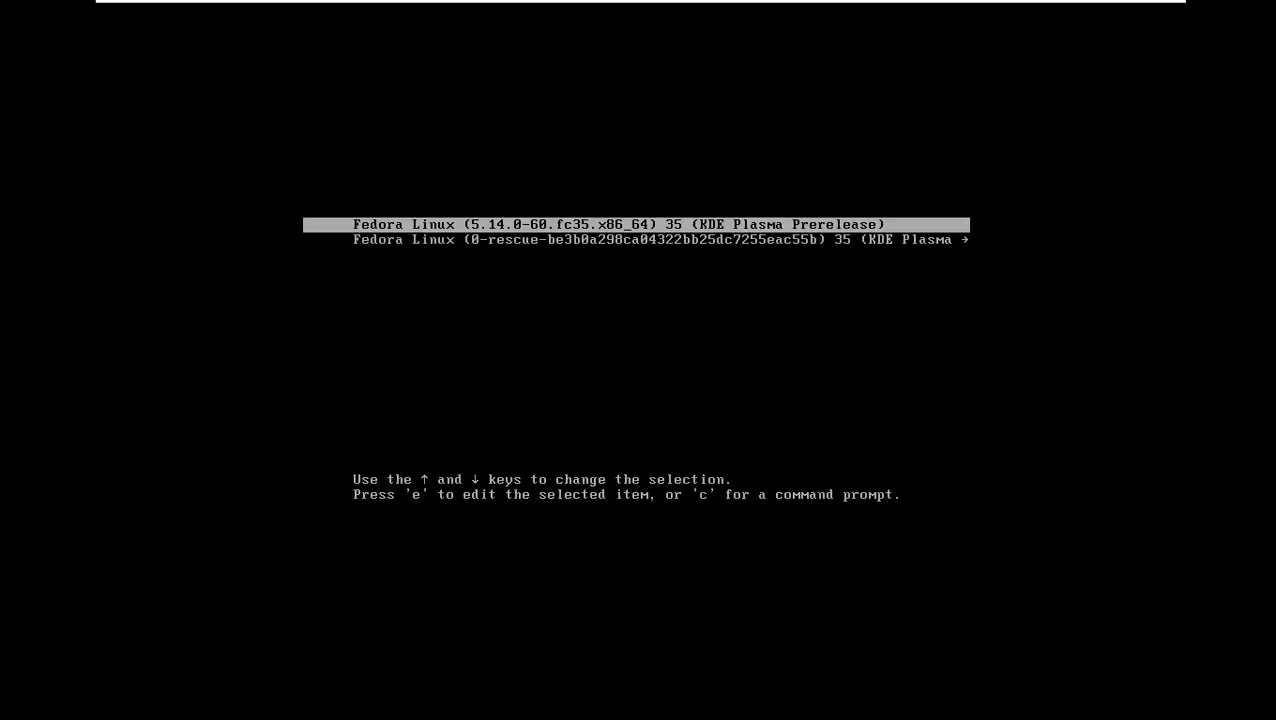